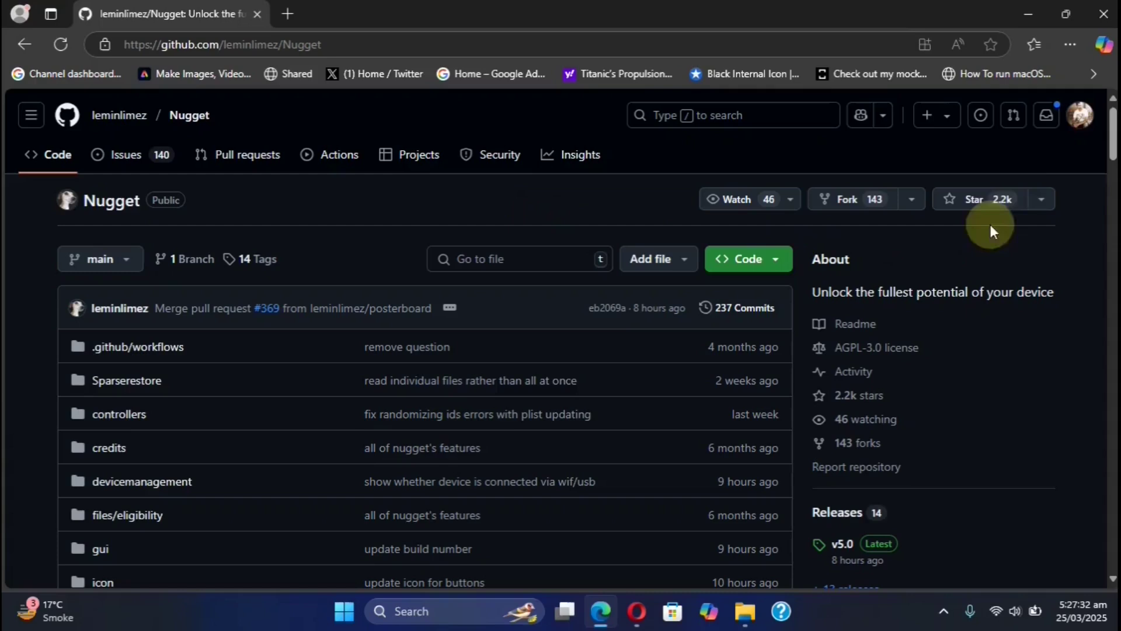
Step: Scroll the Nugget repository README until the Releases sidebar shows v5.0 as latest
{"action": "scroll", "coordinate": [1089, 126], "scroll_direction": "down", "scroll_amount": 3}
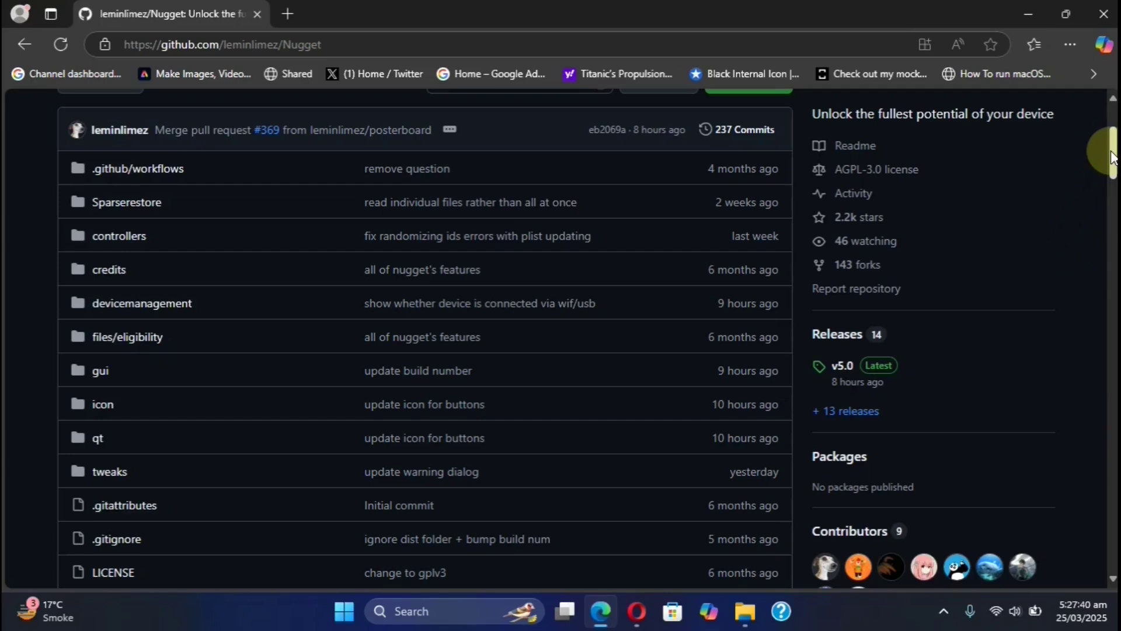
{"action": "left_click_drag", "start_coordinate": [1111, 157], "coordinate": [1111, 139]}
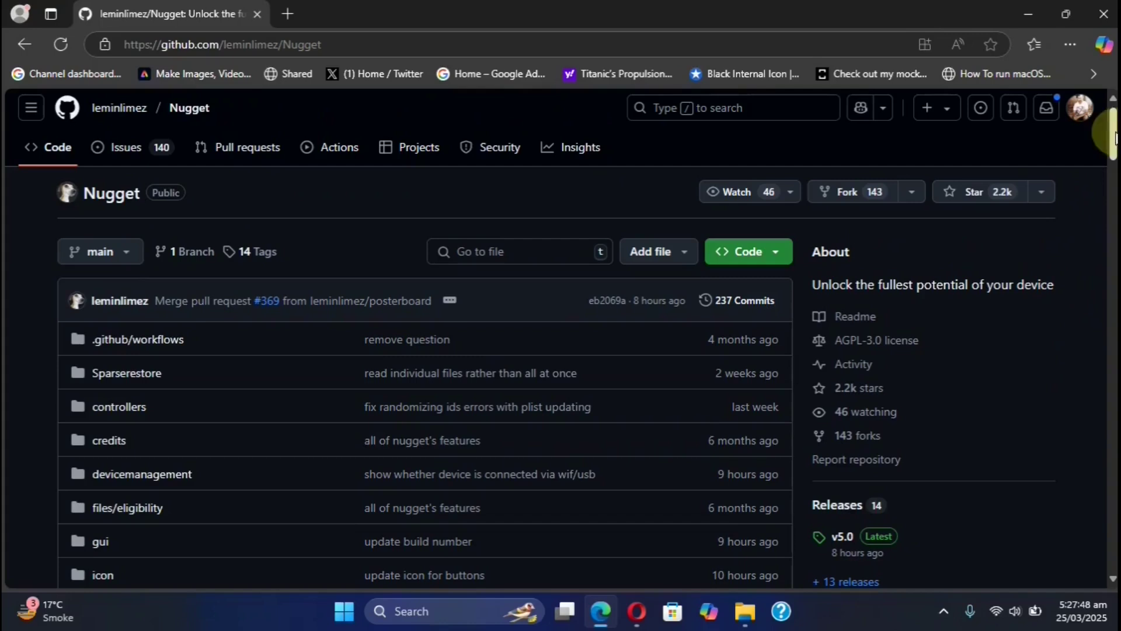
{"action": "left_click_drag", "start_coordinate": [1111, 137], "coordinate": [1101, 117]}
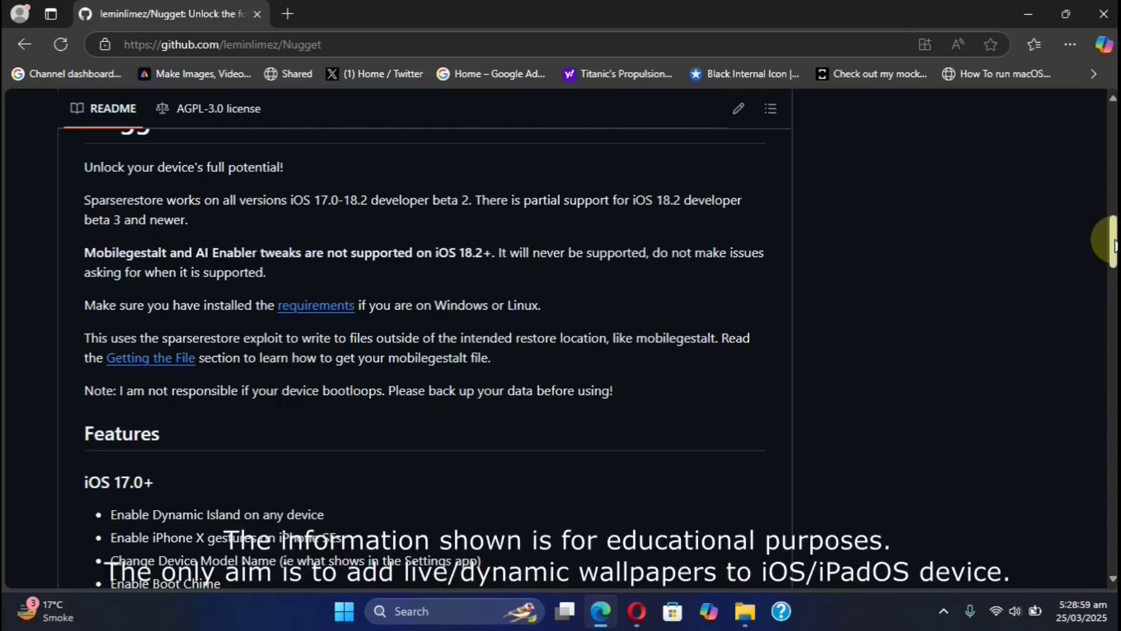
{"action": "scroll", "coordinate": [1114, 245], "scroll_direction": "up", "scroll_amount": 10}
{"action": "scroll", "coordinate": [1114, 139], "scroll_direction": "up", "scroll_amount": 5}
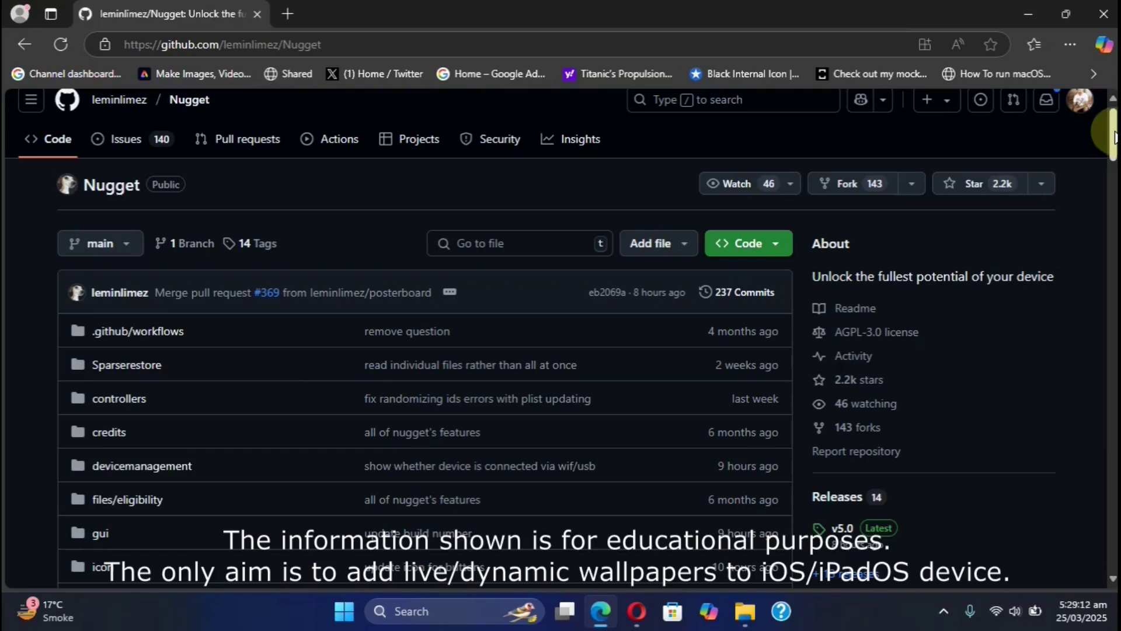
{"action": "scroll", "coordinate": [1114, 134], "scroll_direction": "up", "scroll_amount": 1}
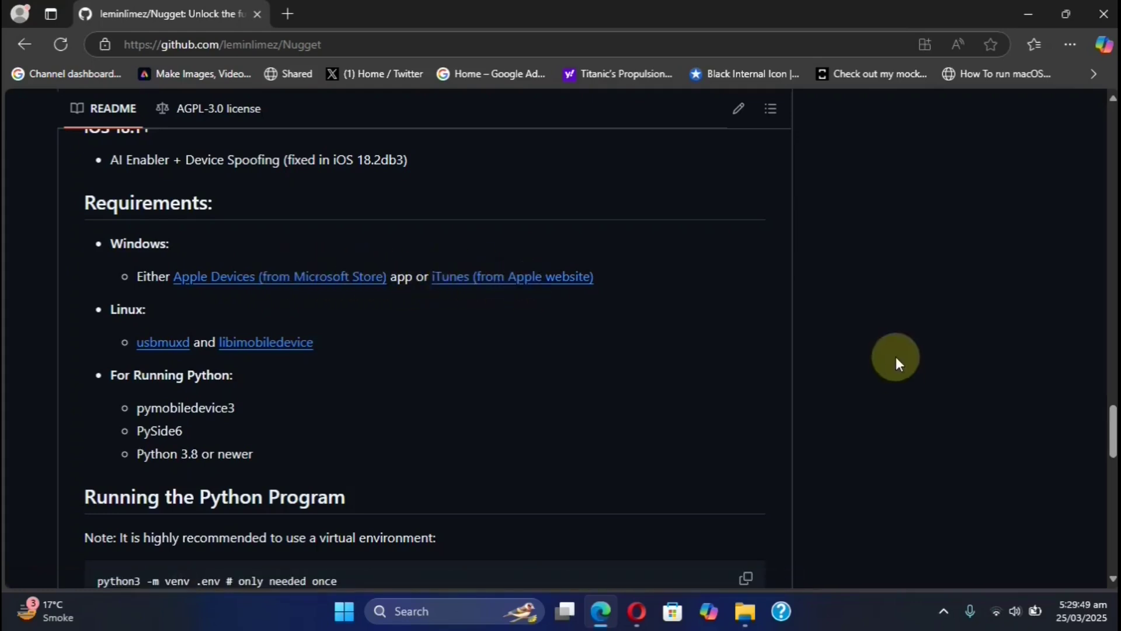
{"action": "left_click_drag", "start_coordinate": [1107, 431], "coordinate": [1106, 164]}
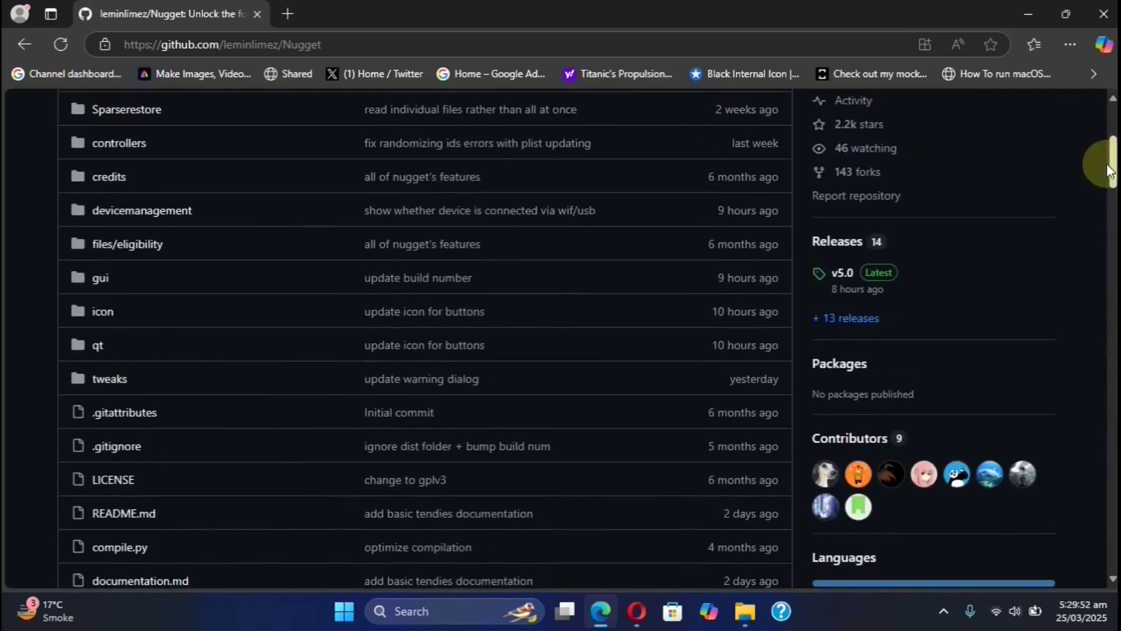
Step: Open the v5.0 release and download Nugget_Windows.zip from its Assets
{"action": "left_click", "coordinate": [842, 274]}
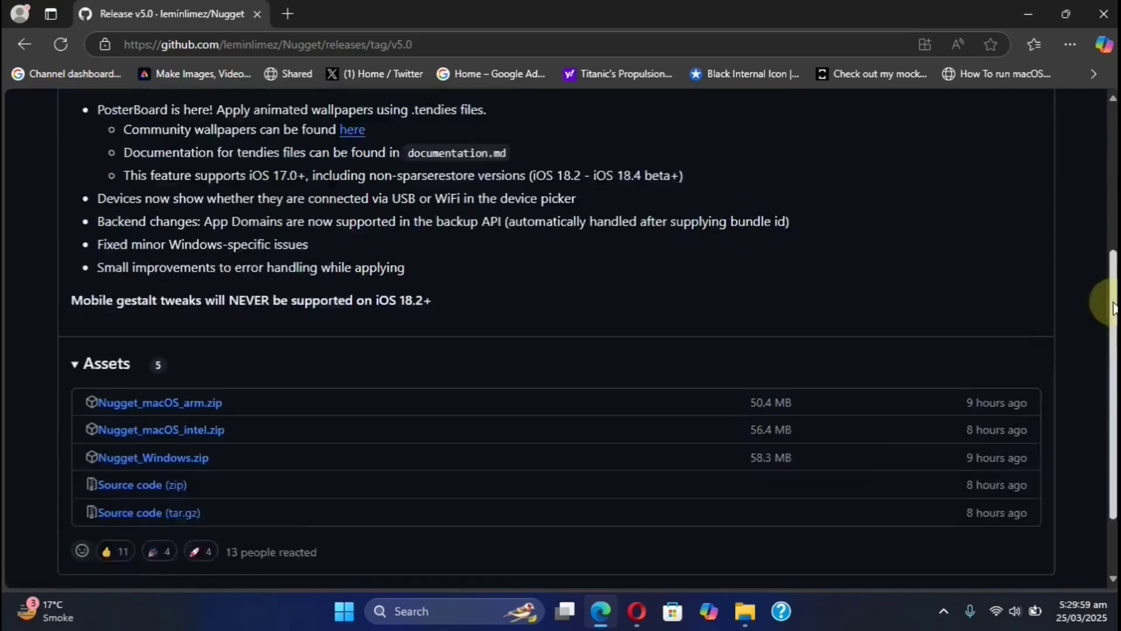
{"action": "scroll", "coordinate": [1111, 306], "scroll_direction": "down", "scroll_amount": 1}
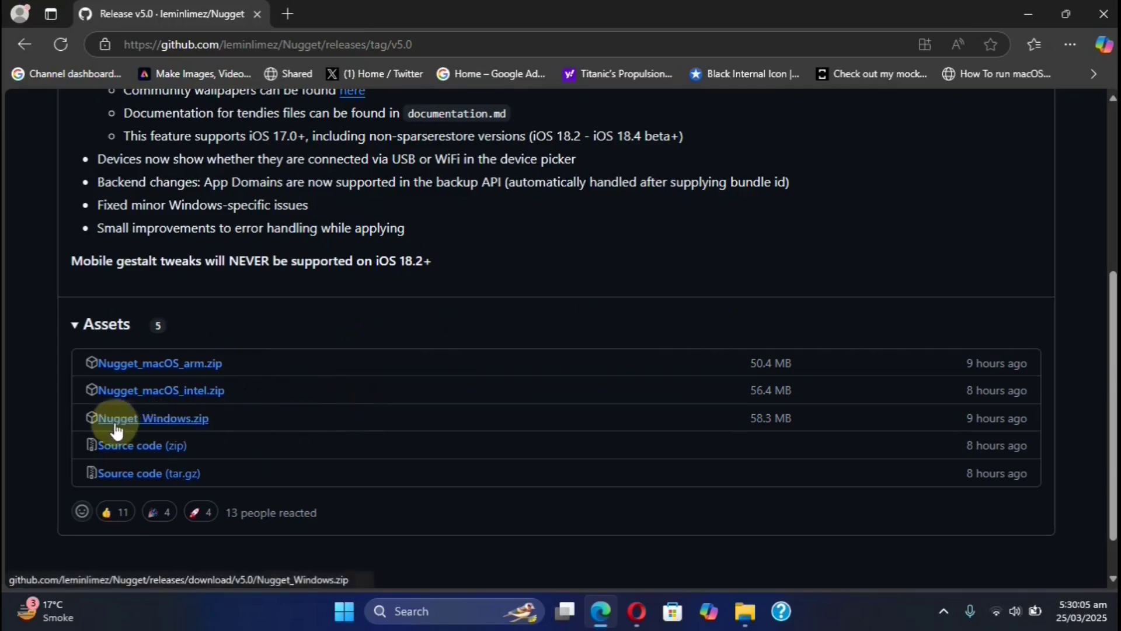
{"action": "left_click", "coordinate": [187, 420]}
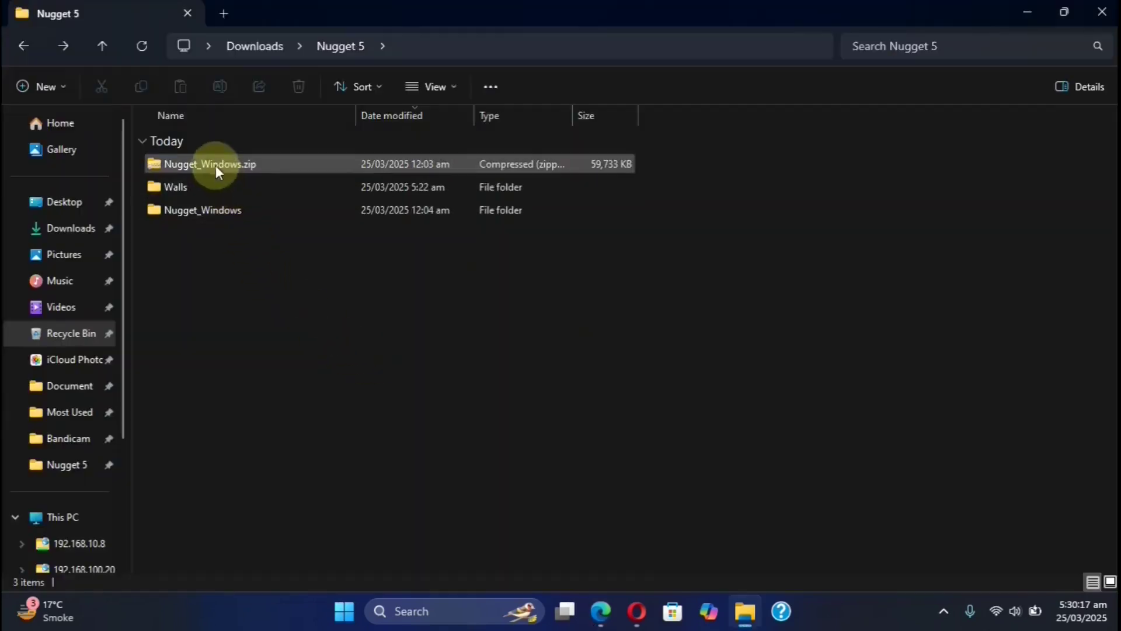
{"action": "left_click", "coordinate": [215, 164]}
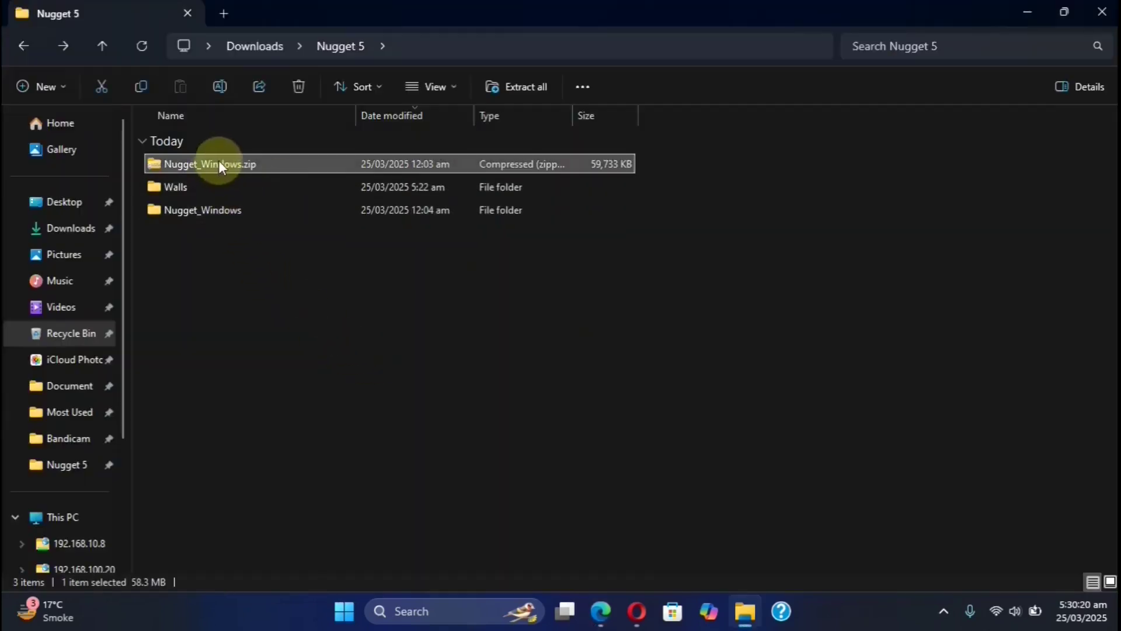
Step: Extract Nugget_Windows.zip, then go into Nugget_Windows\Nugget and select Nugget.exe
{"action": "right_click", "coordinate": [218, 160]}
{"action": "left_click", "coordinate": [289, 238]}
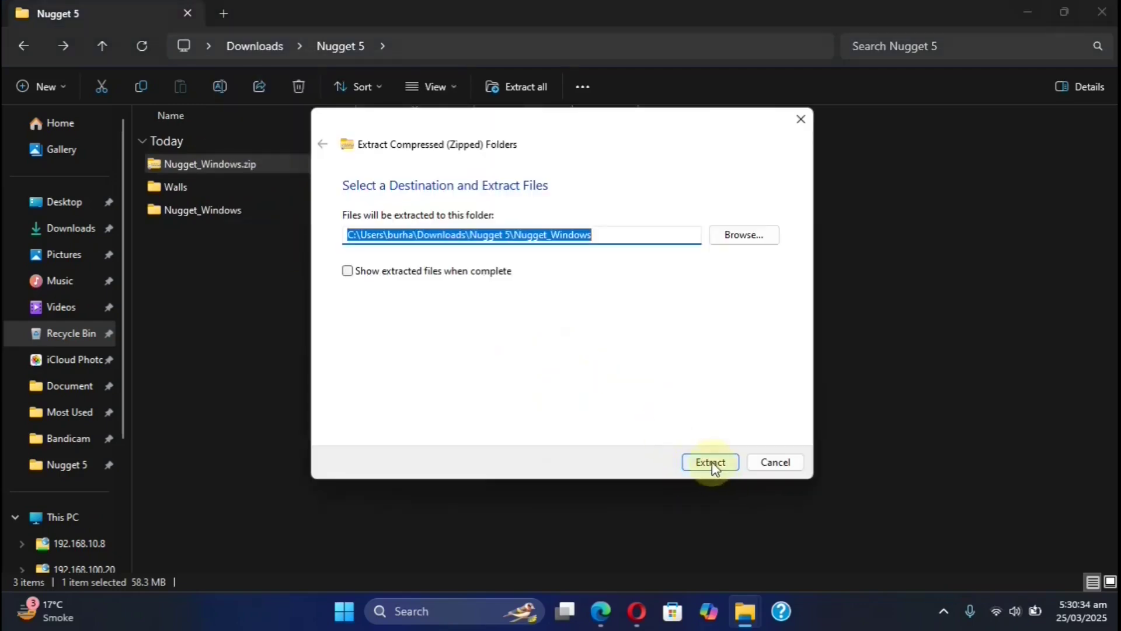
{"action": "left_click", "coordinate": [712, 463]}
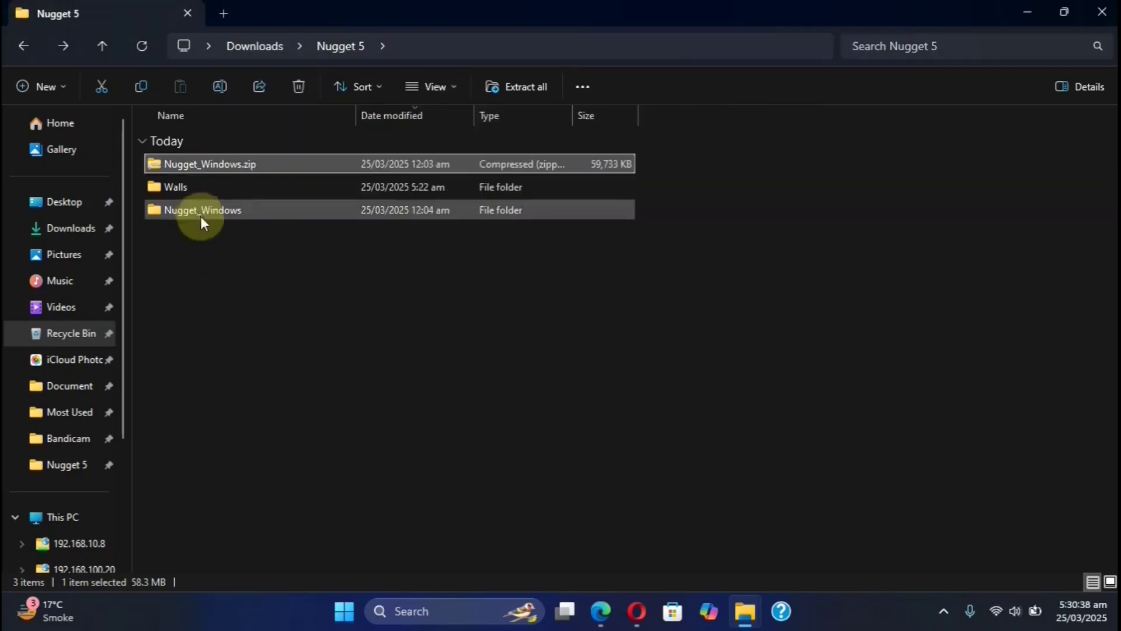
{"action": "left_click", "coordinate": [201, 211]}
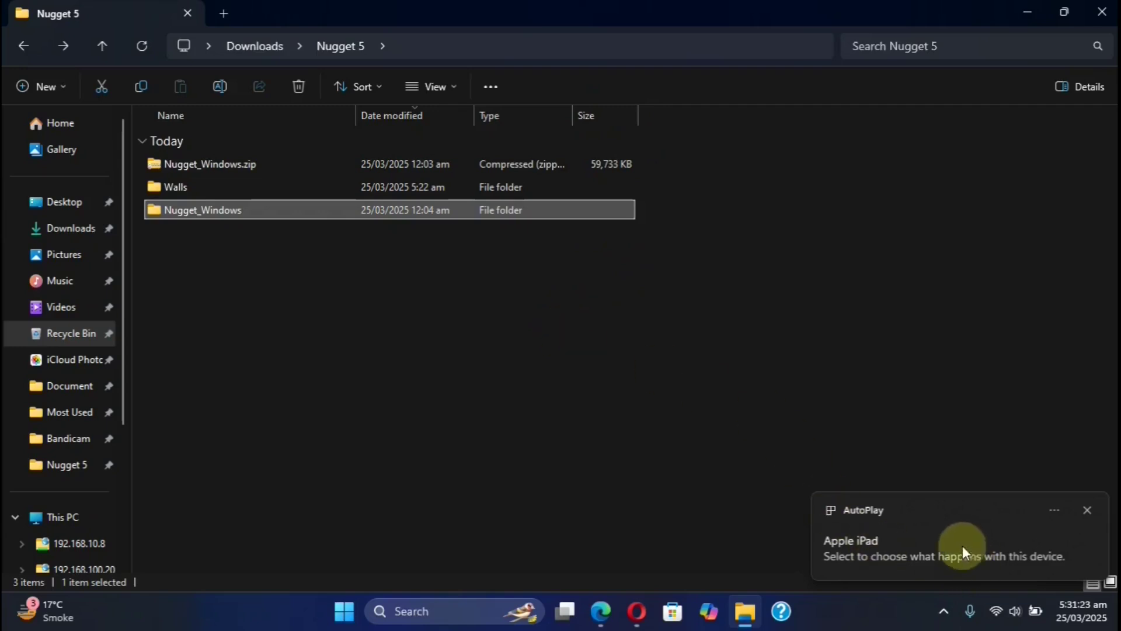
{"action": "double_click", "coordinate": [200, 211]}
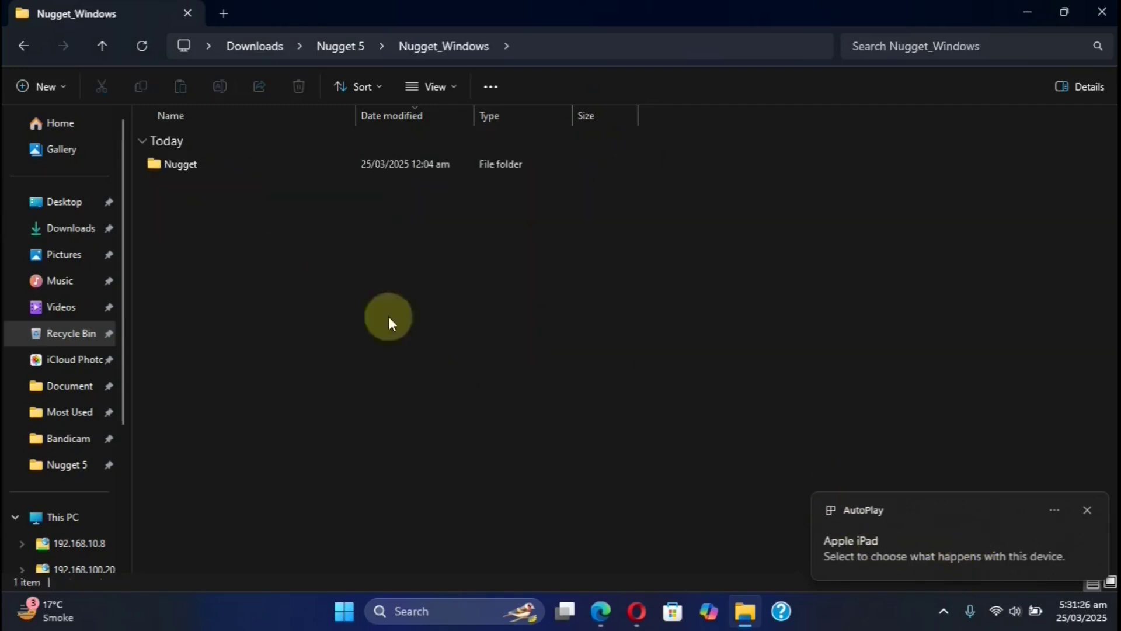
{"action": "double_click", "coordinate": [188, 169]}
{"action": "left_click", "coordinate": [199, 165]}
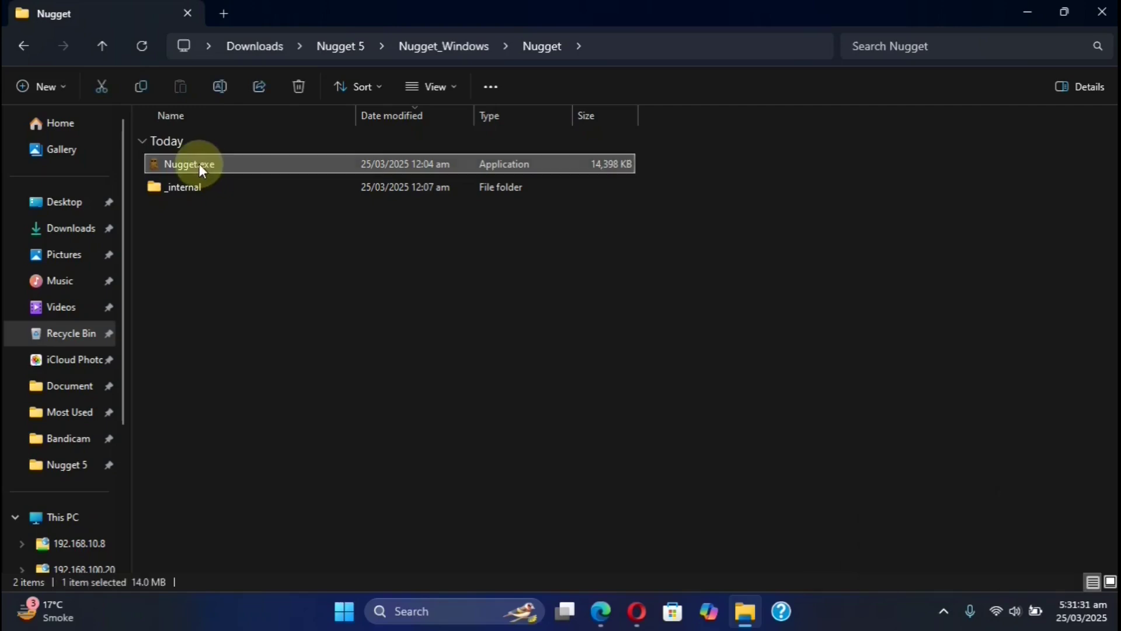
Step: Run Nugget.exe as administrator
{"action": "right_click", "coordinate": [199, 166]}
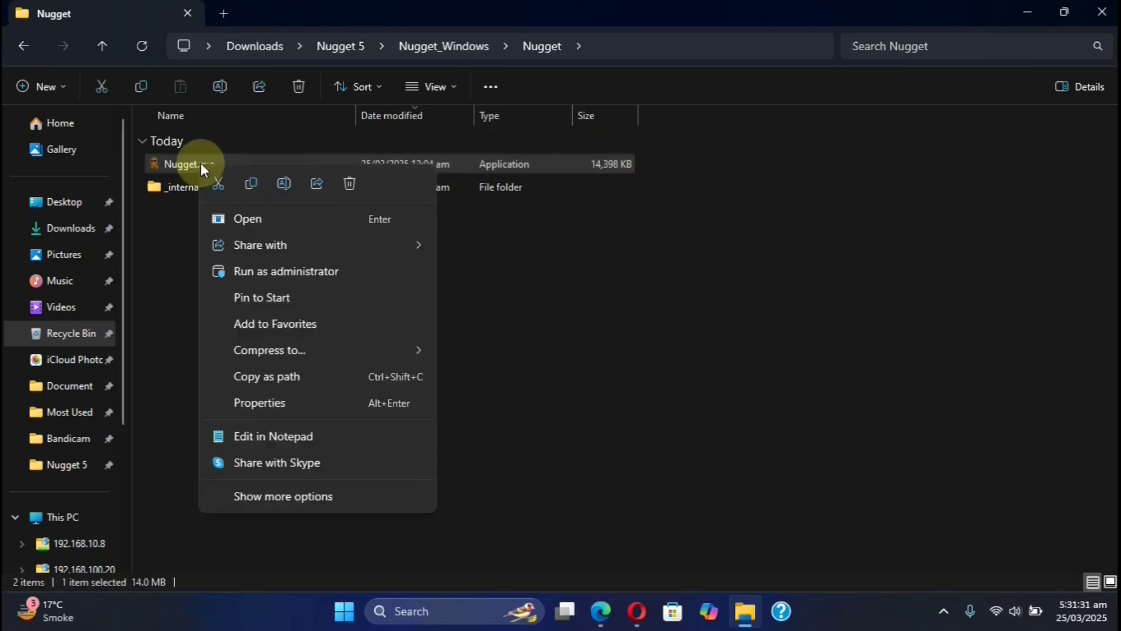
{"action": "left_click", "coordinate": [297, 272]}
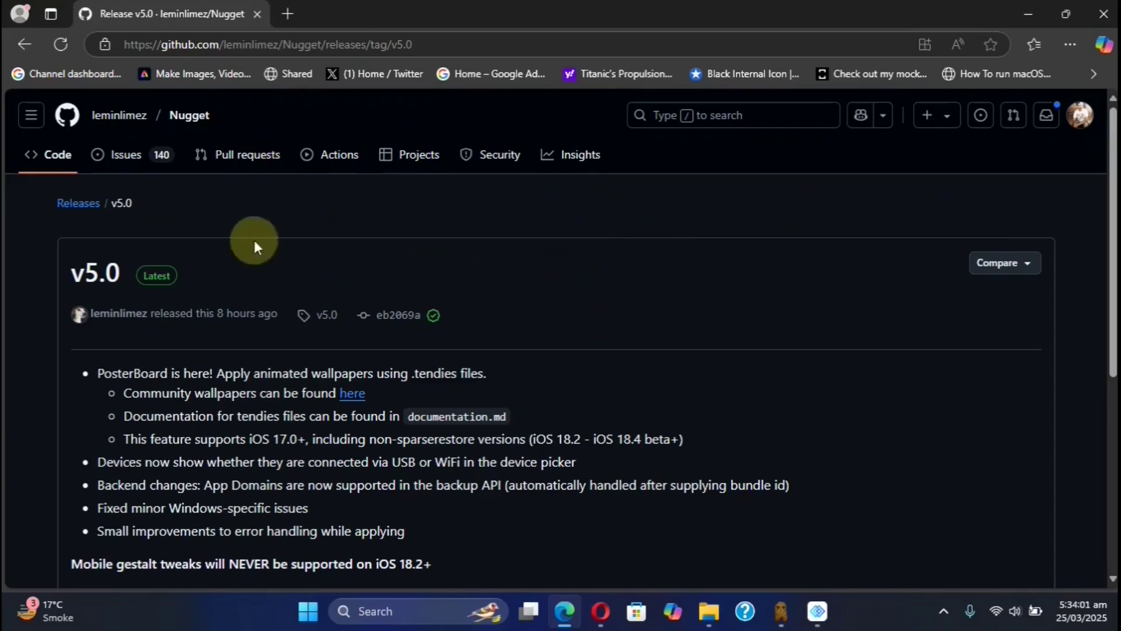
Step: Follow the Community wallpapers 'here' link in the v5.0 notes to cowabun.ga/wallpapers
{"action": "left_click_drag", "start_coordinate": [1111, 194], "coordinate": [1111, 240]}
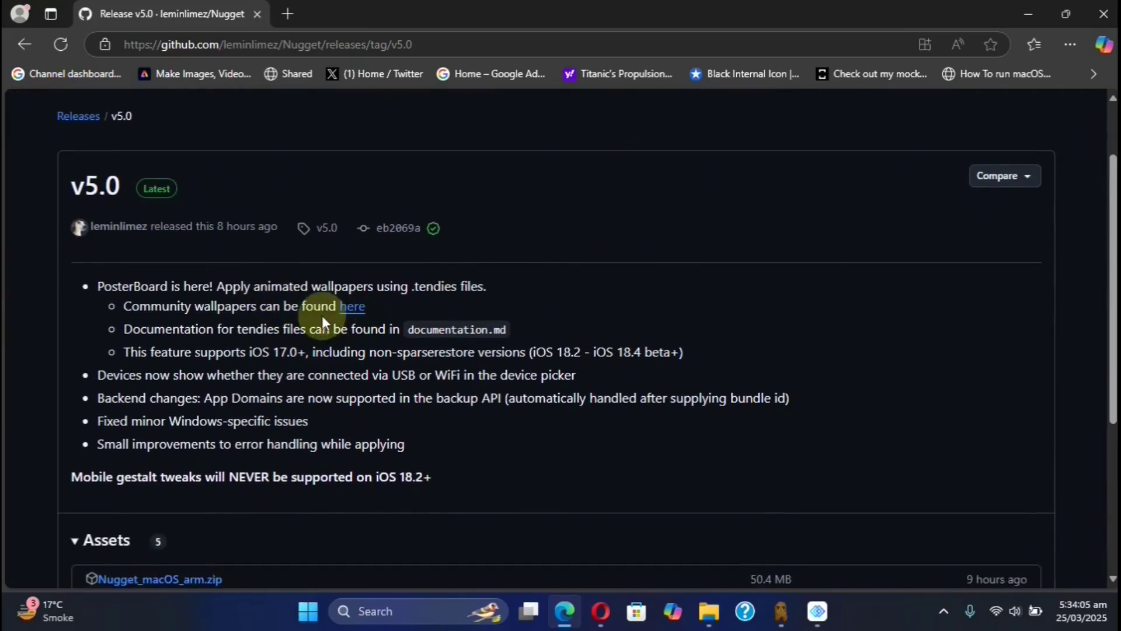
{"action": "left_click", "coordinate": [352, 310]}
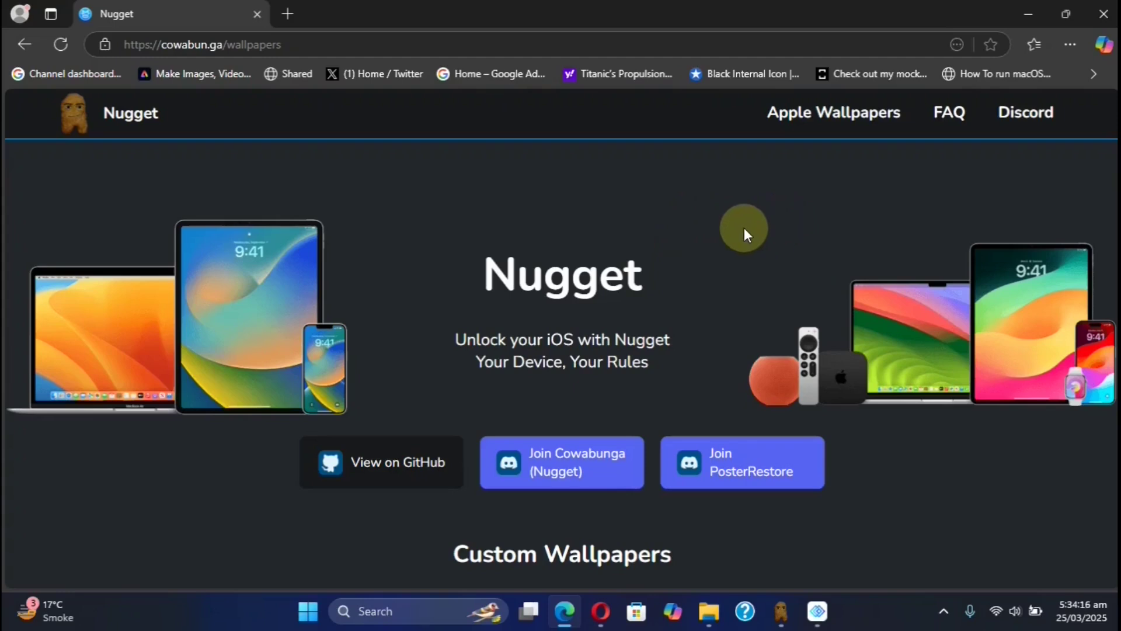
Step: Scroll down cowabun.ga/wallpapers to the Custom Wallpapers cards
{"action": "scroll", "coordinate": [744, 235], "scroll_direction": "down", "scroll_amount": 5}
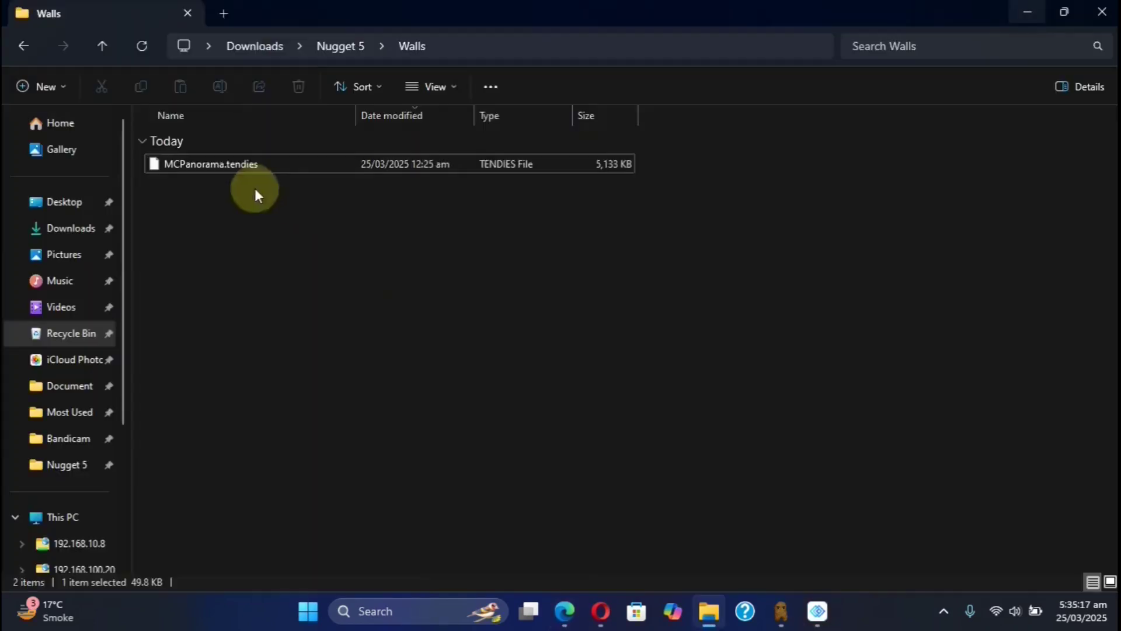
Step: Import MCPanorama.tendies from the Walls folder via Posterboard's Import Files (.tendies)
{"action": "left_click", "coordinate": [208, 166]}
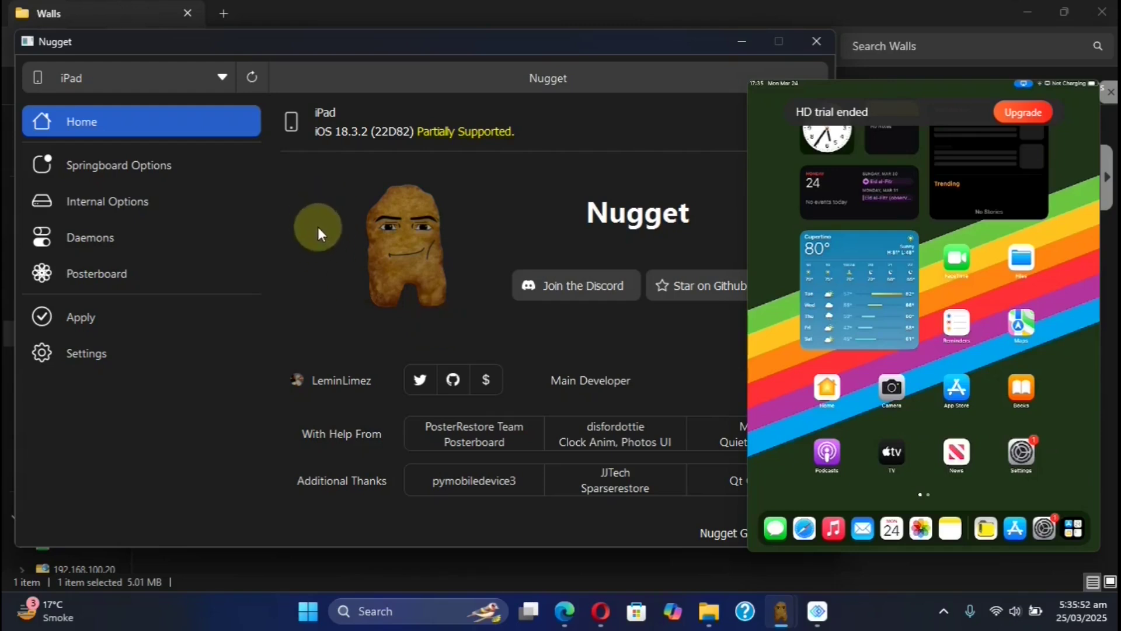
{"action": "left_click", "coordinate": [104, 275]}
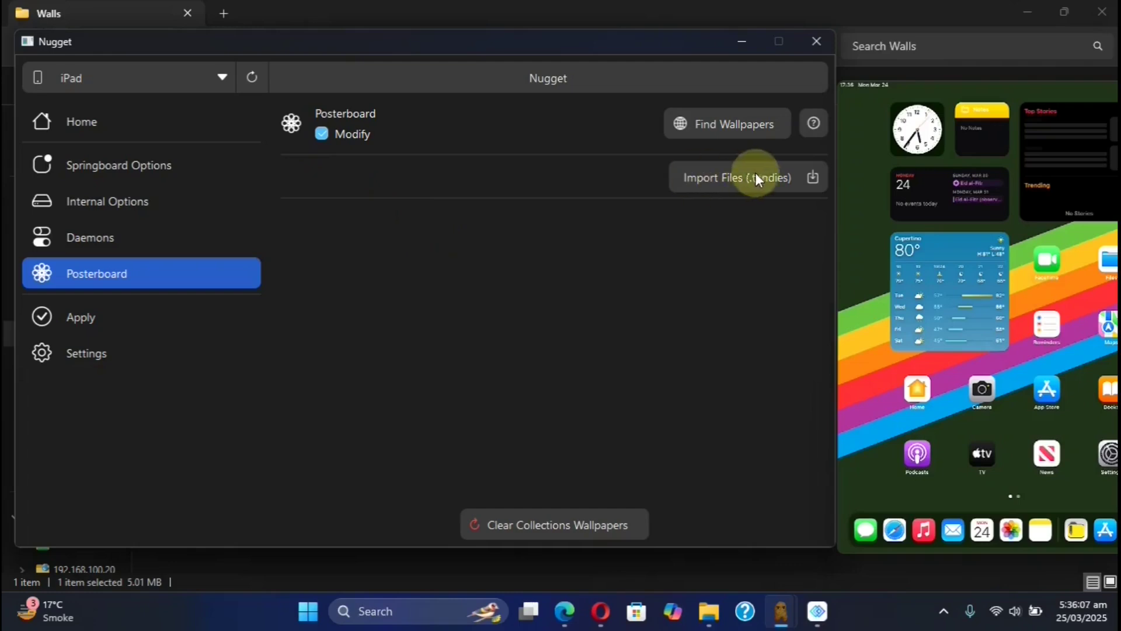
{"action": "left_click", "coordinate": [745, 175]}
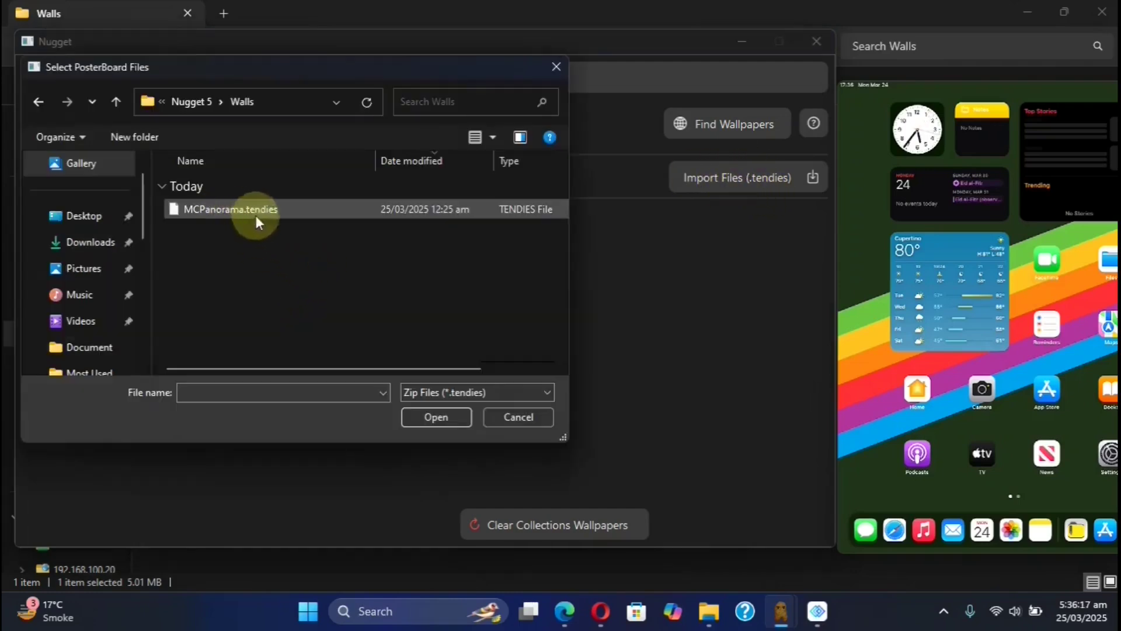
{"action": "double_click", "coordinate": [228, 208]}
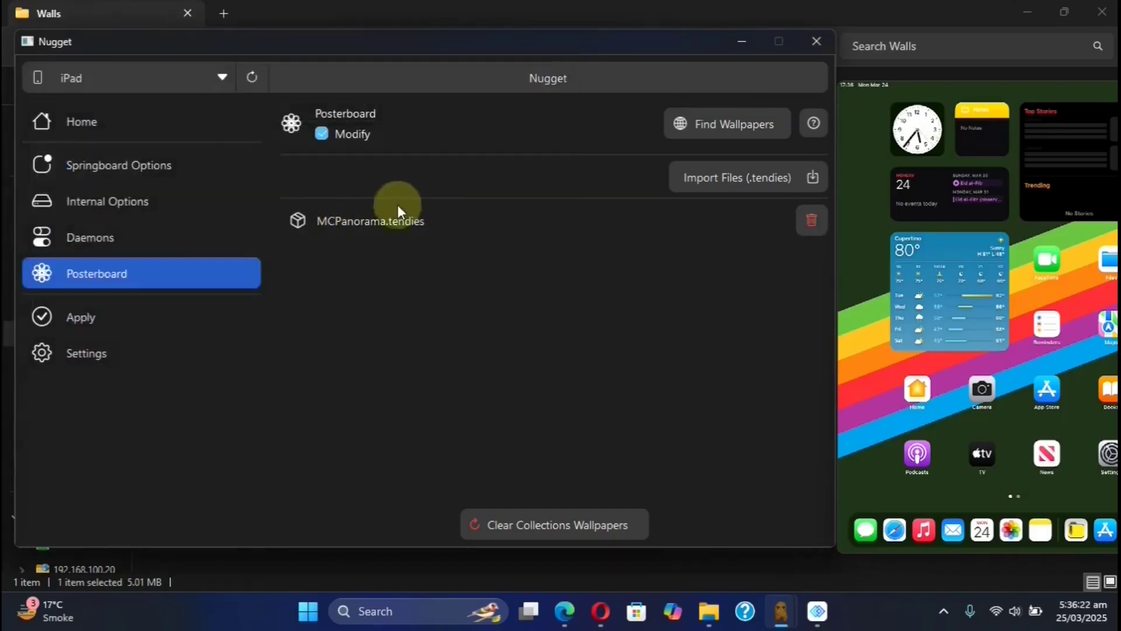
Step: Apply the Posterboard wallpaper changes to the connected iPad
{"action": "left_click", "coordinate": [83, 320]}
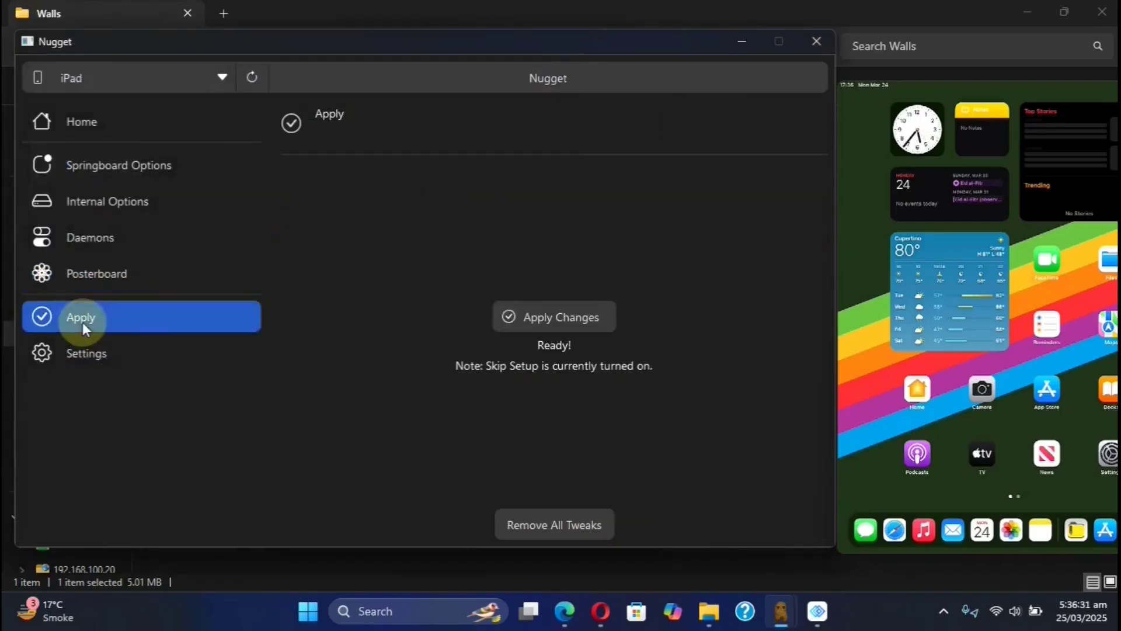
{"action": "left_click", "coordinate": [553, 316]}
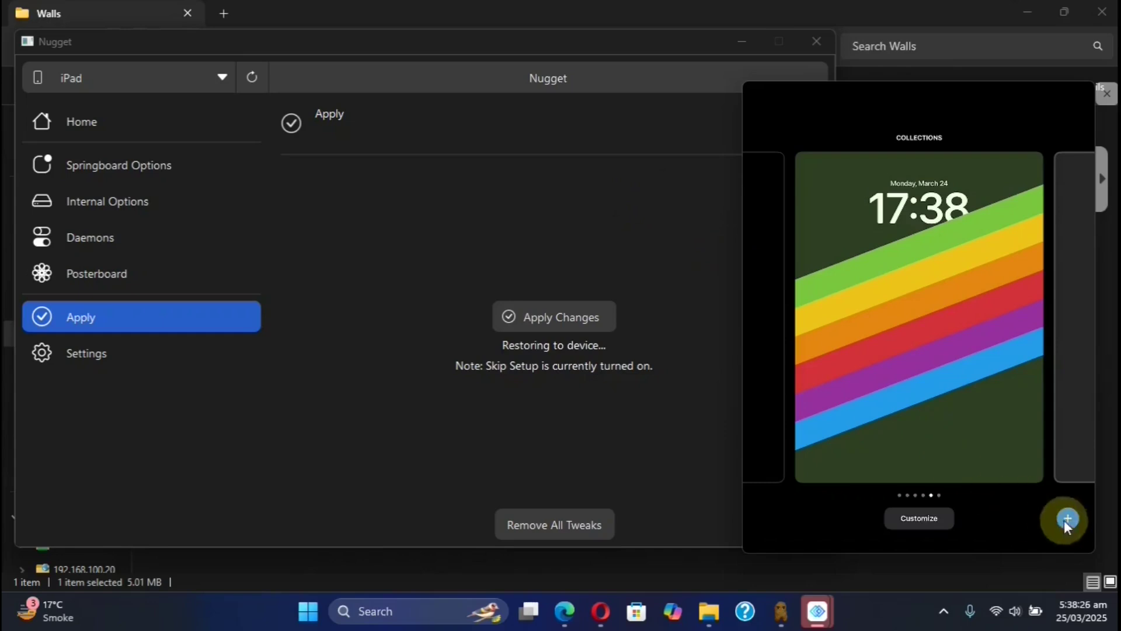
Step: Add the confetti wallpaper from the iPad's Collections and set it as the wallpaper pair
{"action": "left_click", "coordinate": [1064, 520]}
{"action": "scroll", "coordinate": [944, 403], "scroll_direction": "down", "scroll_amount": 5}
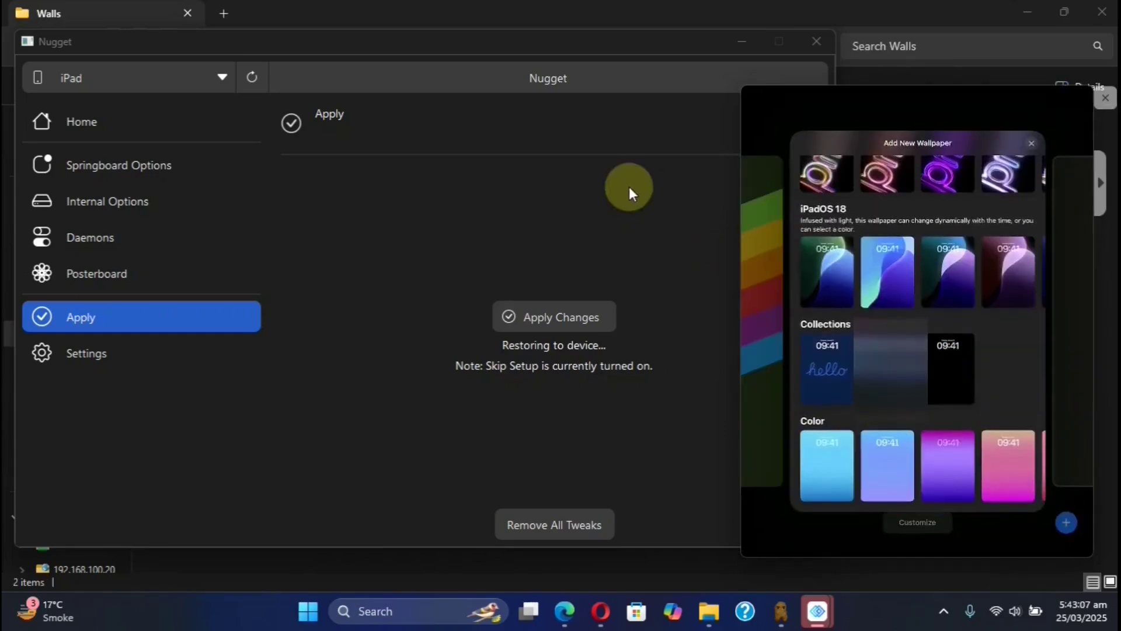
{"action": "left_click", "coordinate": [954, 368]}
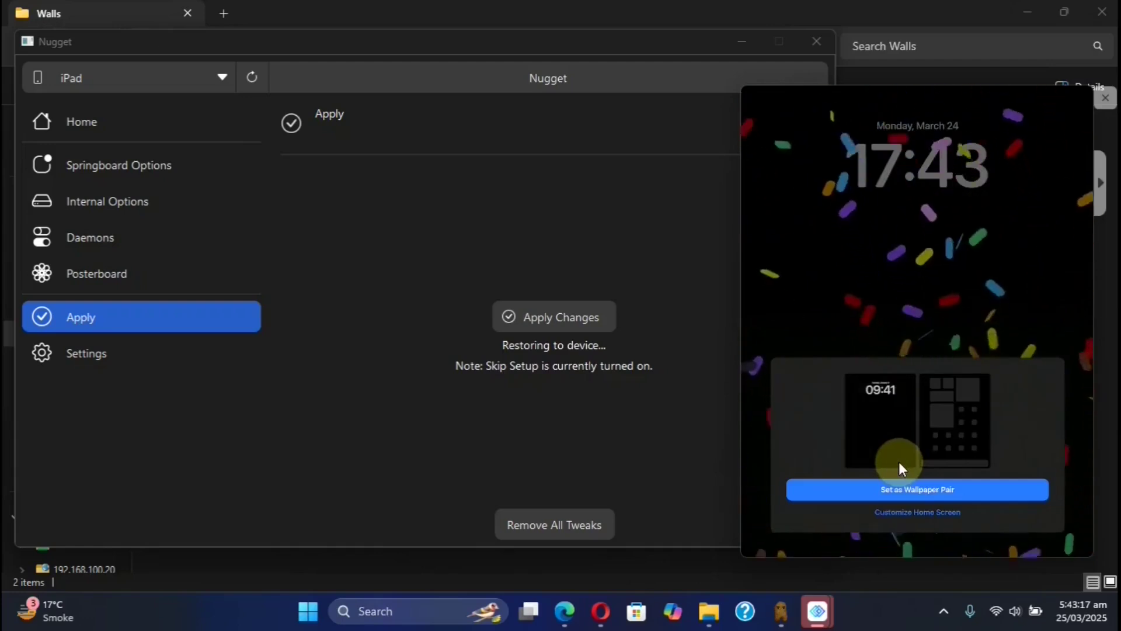
{"action": "left_click", "coordinate": [899, 464]}
{"action": "left_click", "coordinate": [896, 371]}
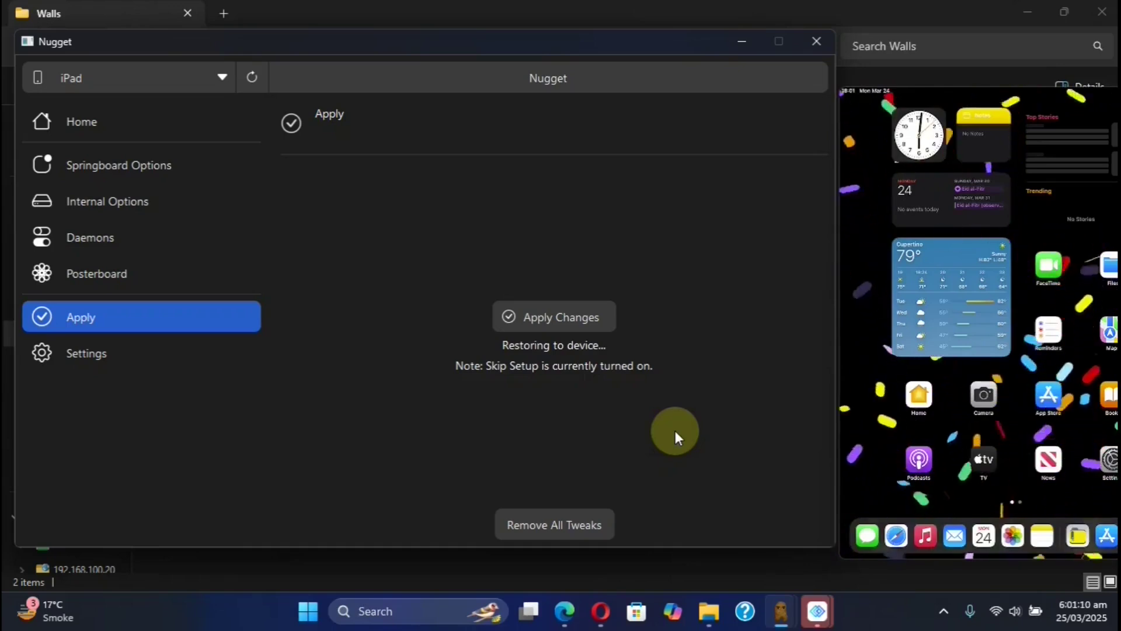
Step: Run Clear Collections Wallpapers in Posterboard, apply it to the iPad, then return Home
{"action": "left_click", "coordinate": [91, 277]}
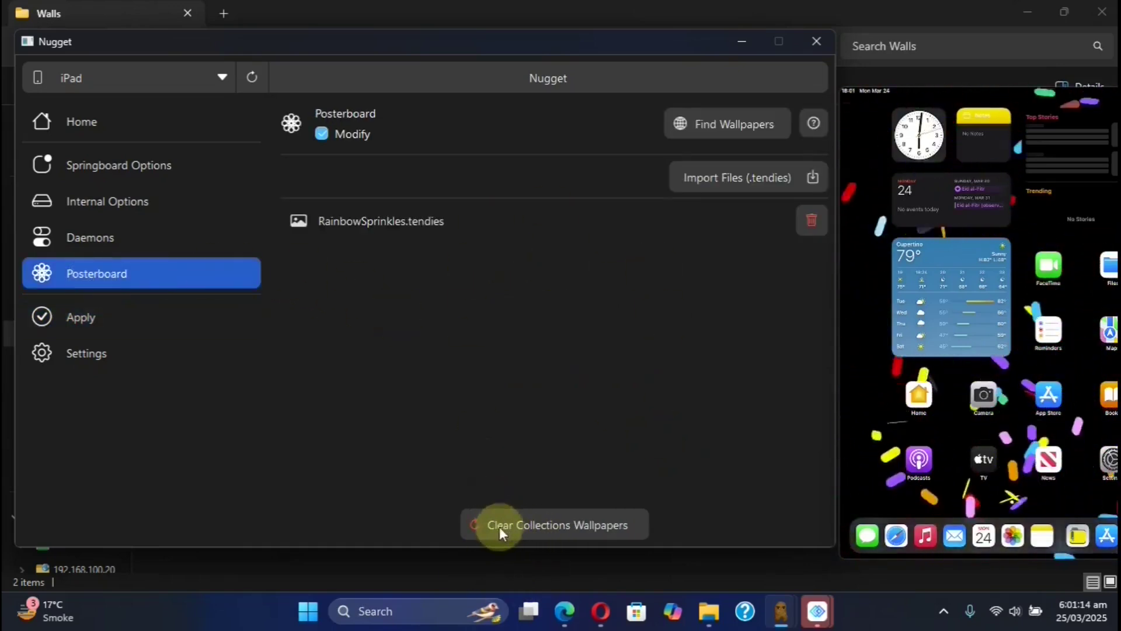
{"action": "left_click", "coordinate": [573, 528]}
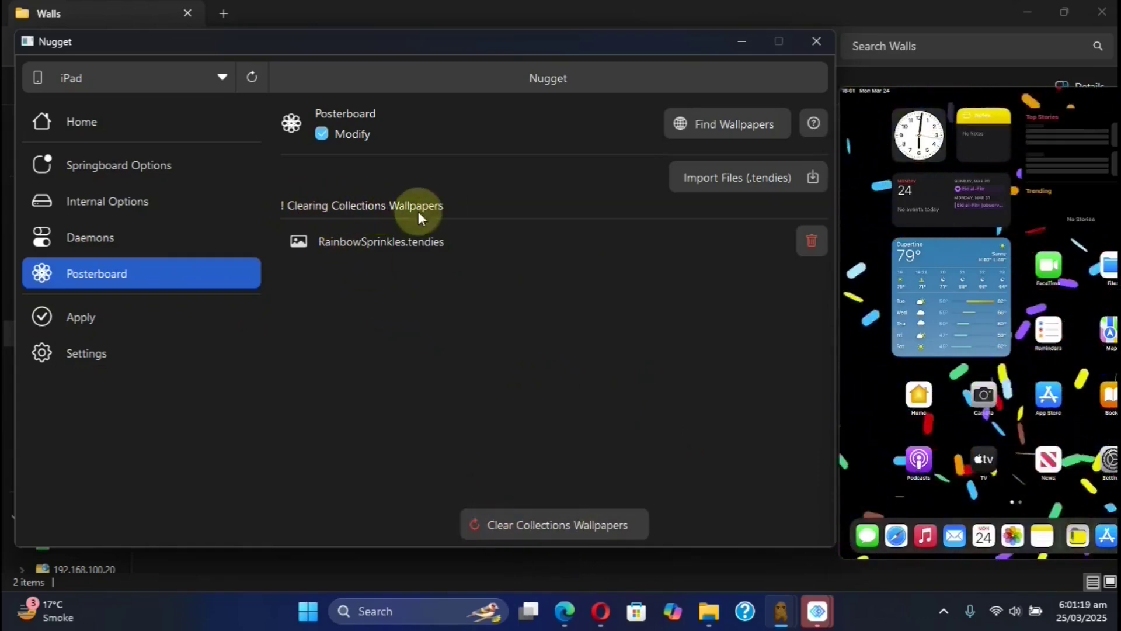
{"action": "left_click", "coordinate": [78, 315]}
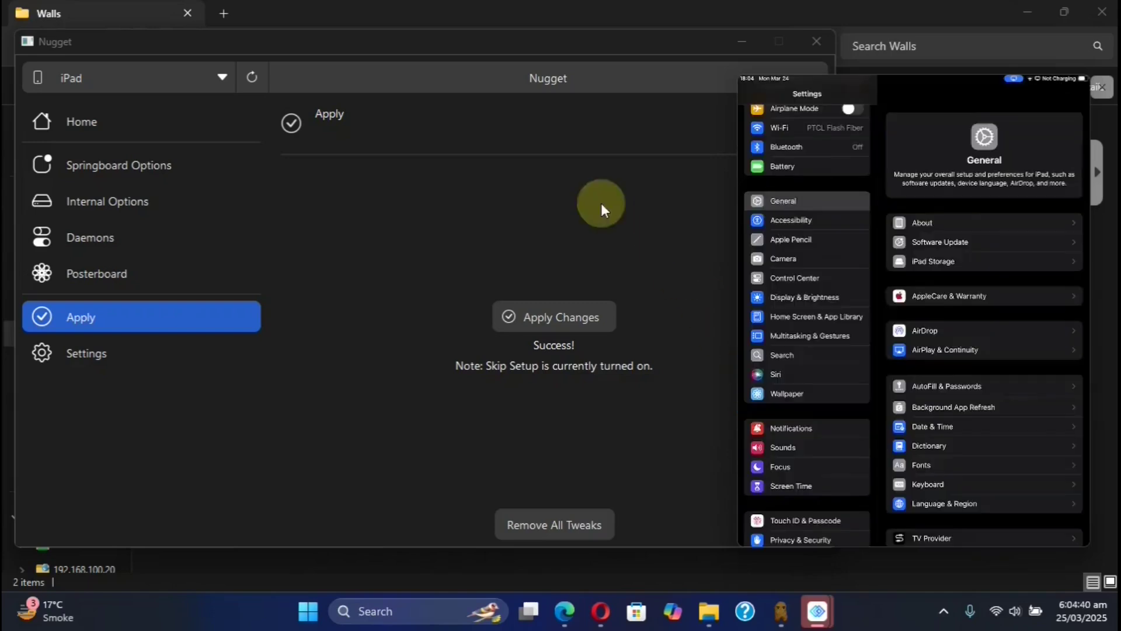
{"action": "left_click", "coordinate": [123, 128]}
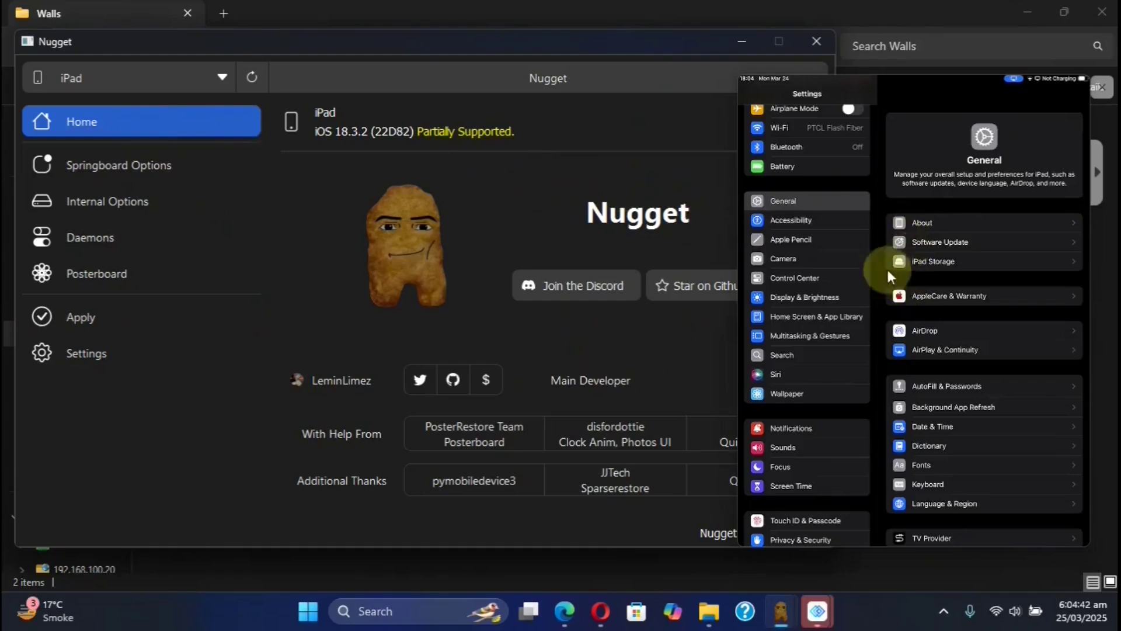